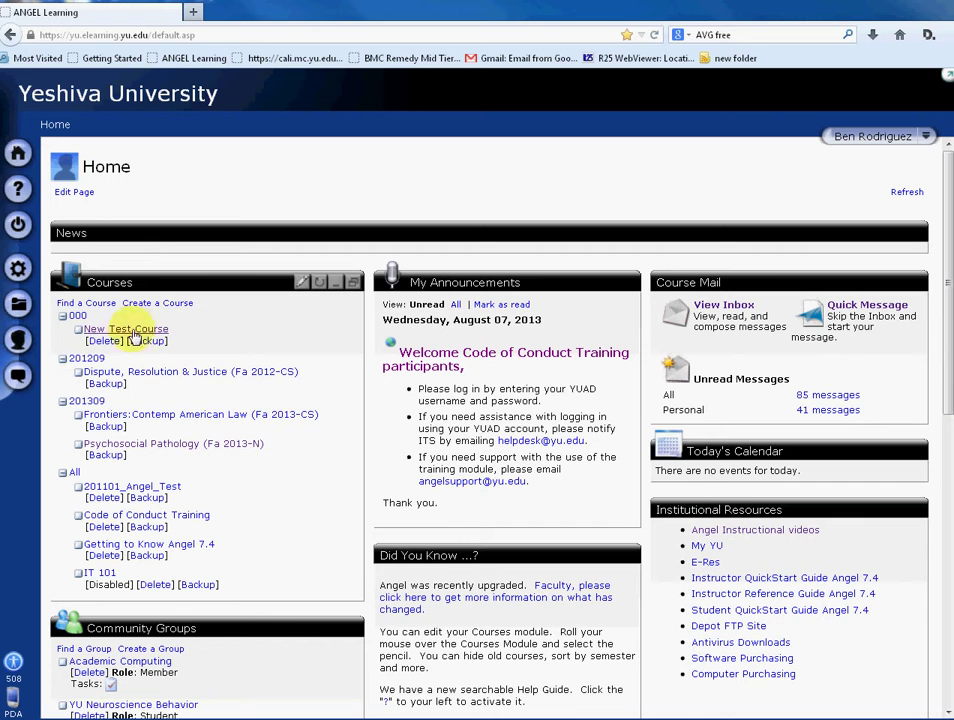
# Step: Open New Test Course and go to its Course Mail inbox from the course's communication page
pyautogui.moveTo(172, 329); pyautogui.dragTo(82, 335)
pyautogui.click(165, 330)
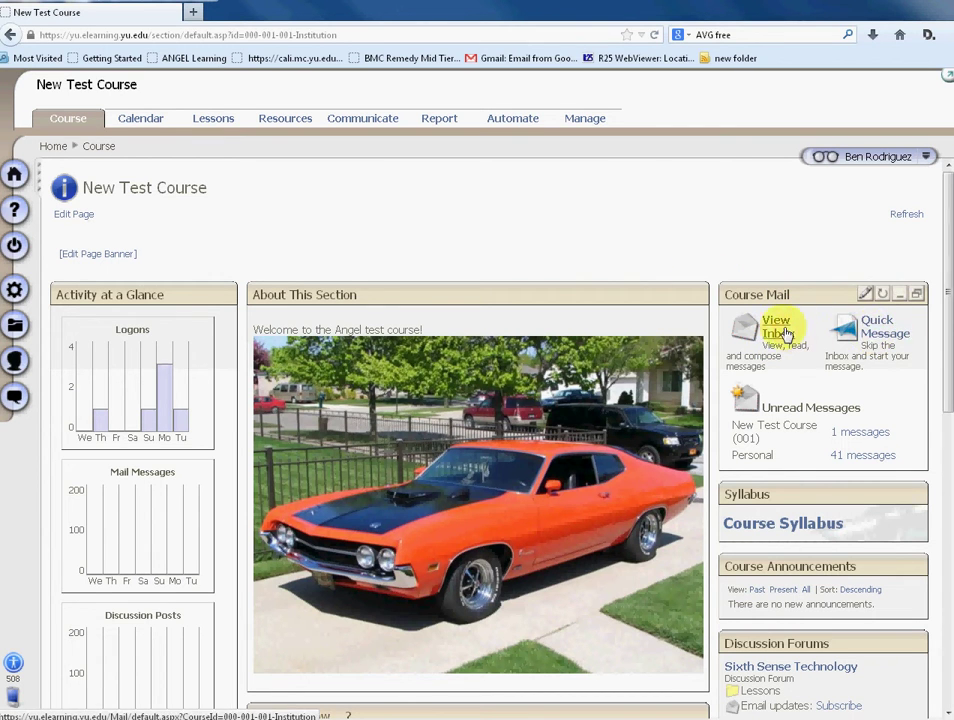
pyautogui.click(370, 121)
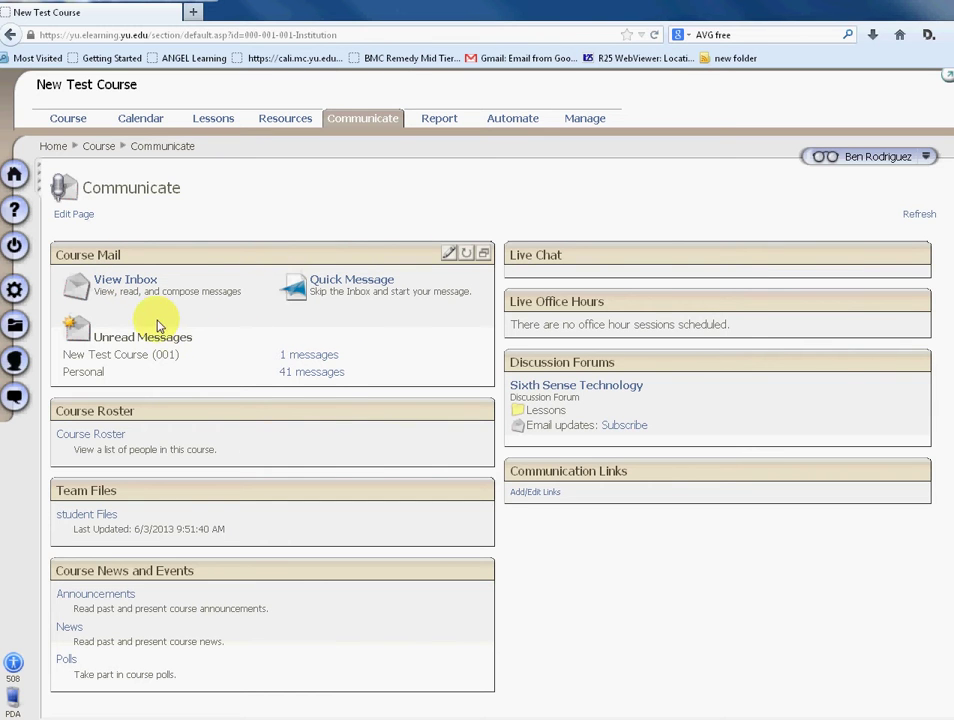
pyautogui.click(126, 287)
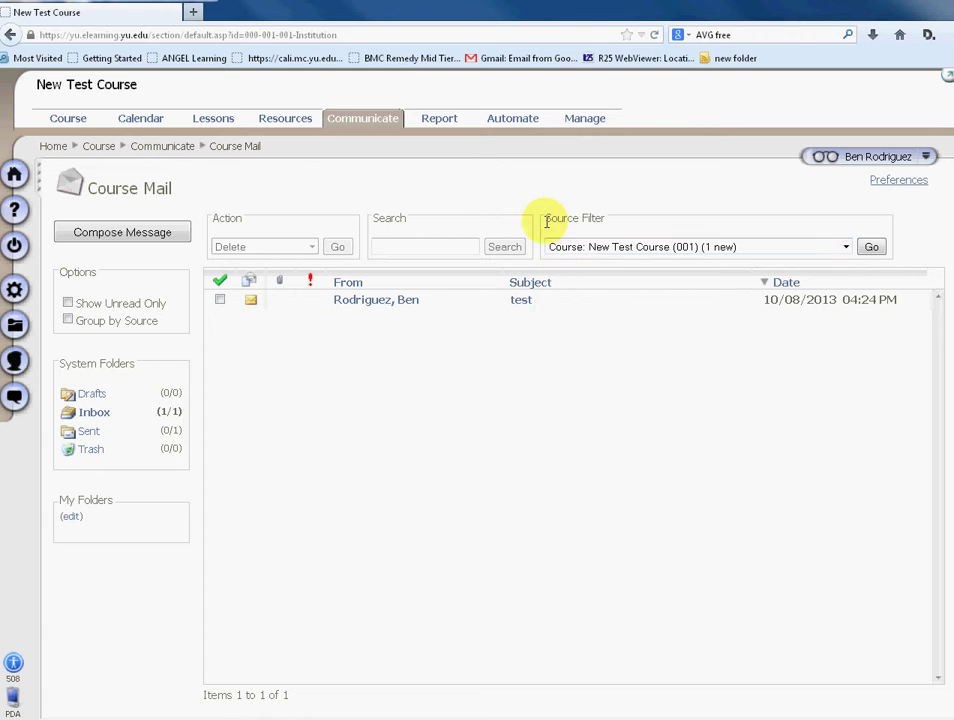
# Step: Examine the Source Filter choices for the course mail inbox and leave the filter as it is
pyautogui.moveTo(549, 218); pyautogui.dragTo(608, 225)
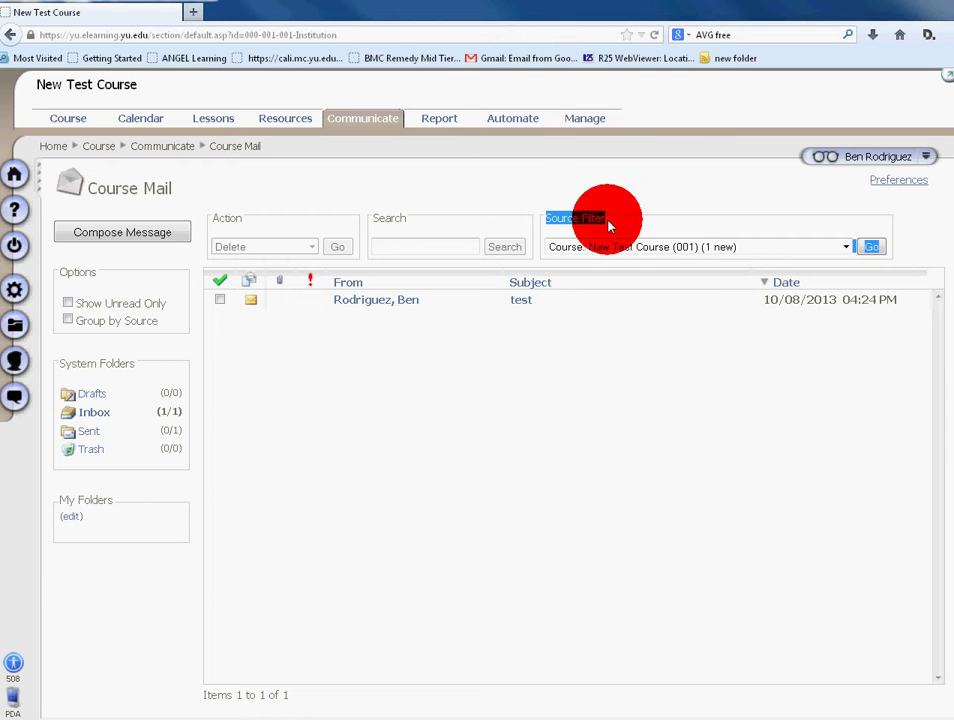
pyautogui.click(590, 220)
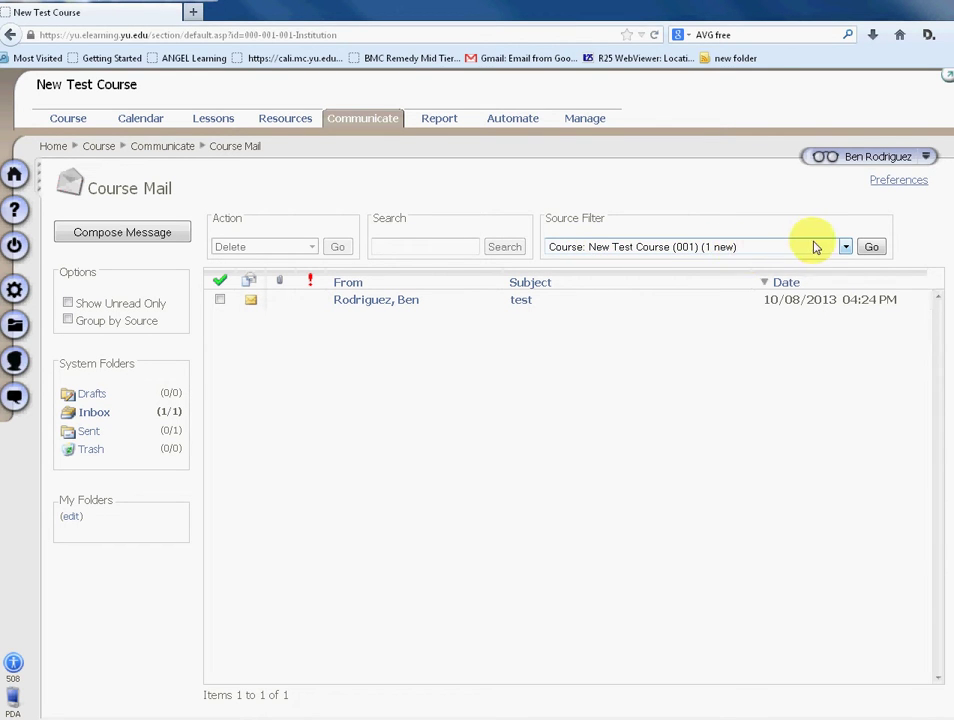
pyautogui.click(845, 248)
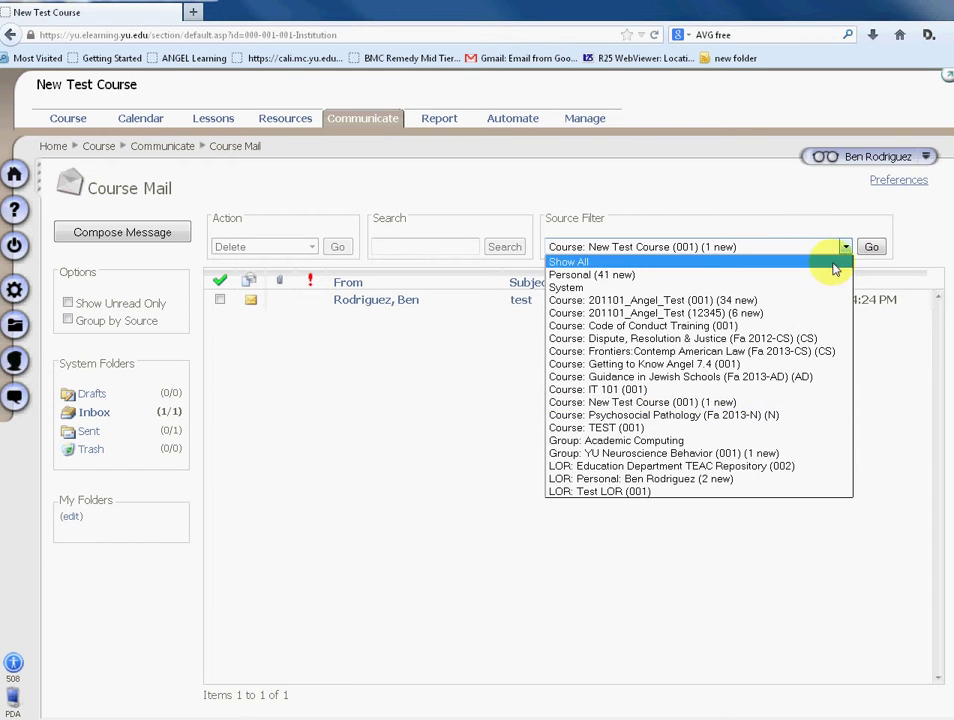
pyautogui.click(726, 236)
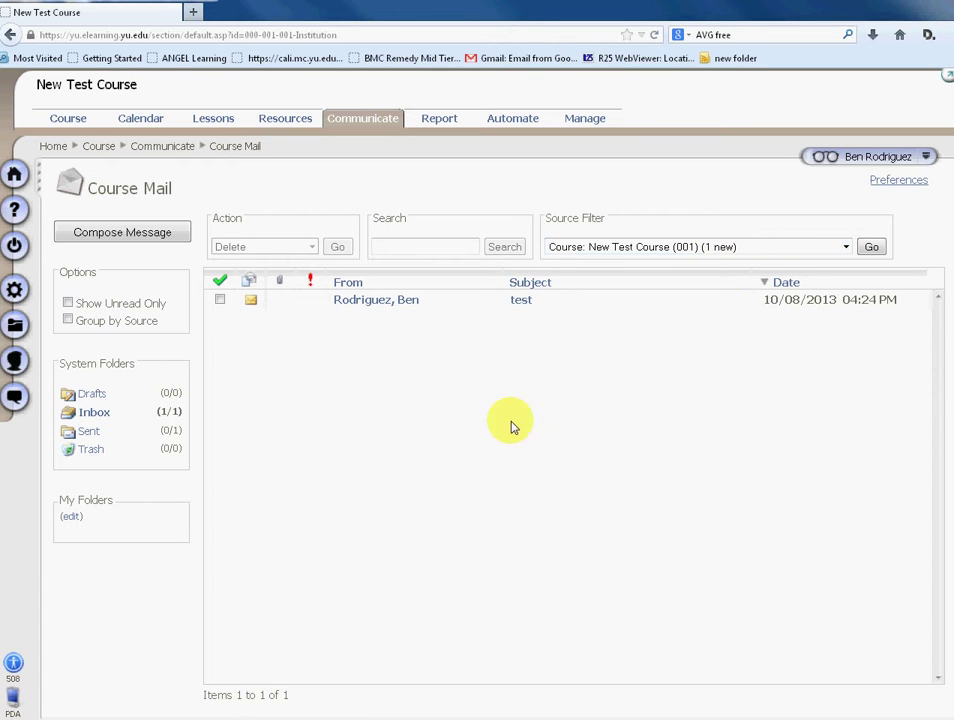
# Step: Start a new course mail message and open its recipient selection
pyautogui.click(126, 241)
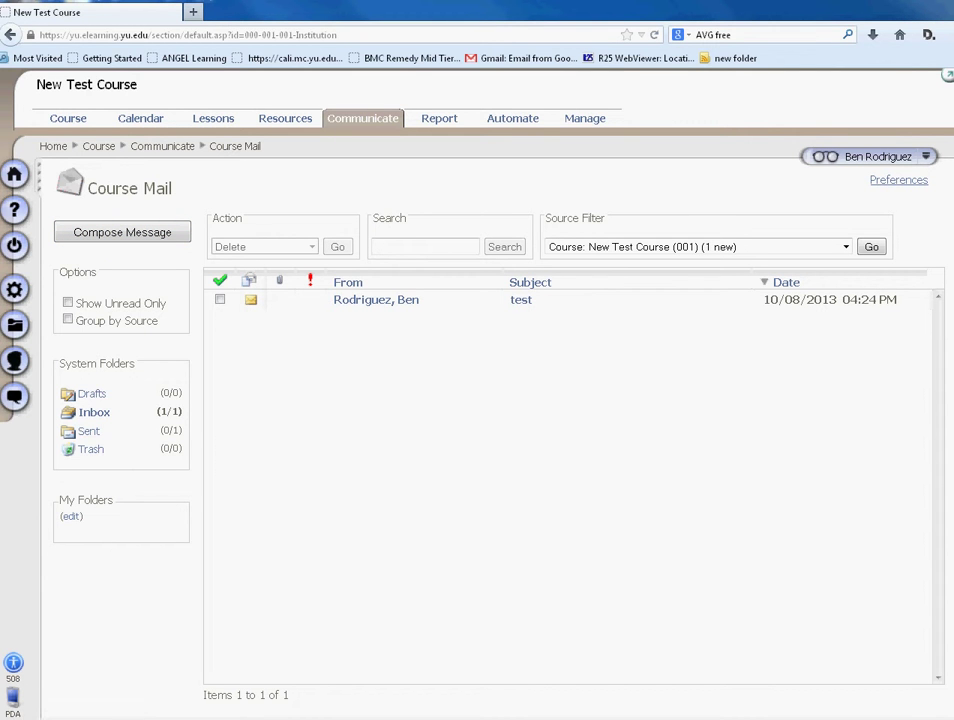
pyautogui.moveTo(285, 113); pyautogui.dragTo(322, 98)
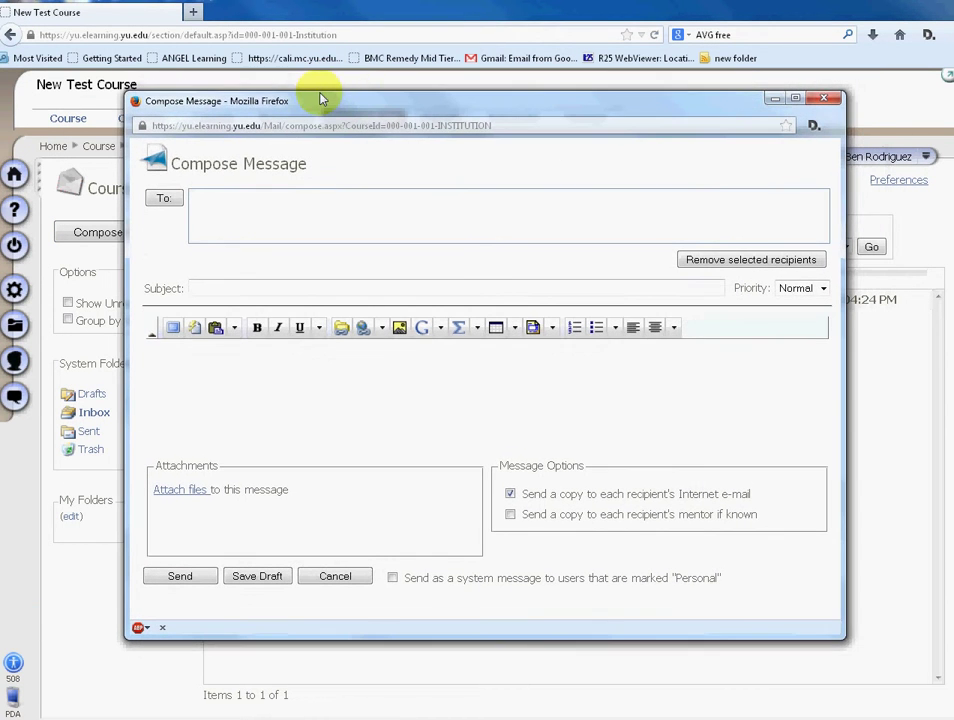
pyautogui.click(207, 204)
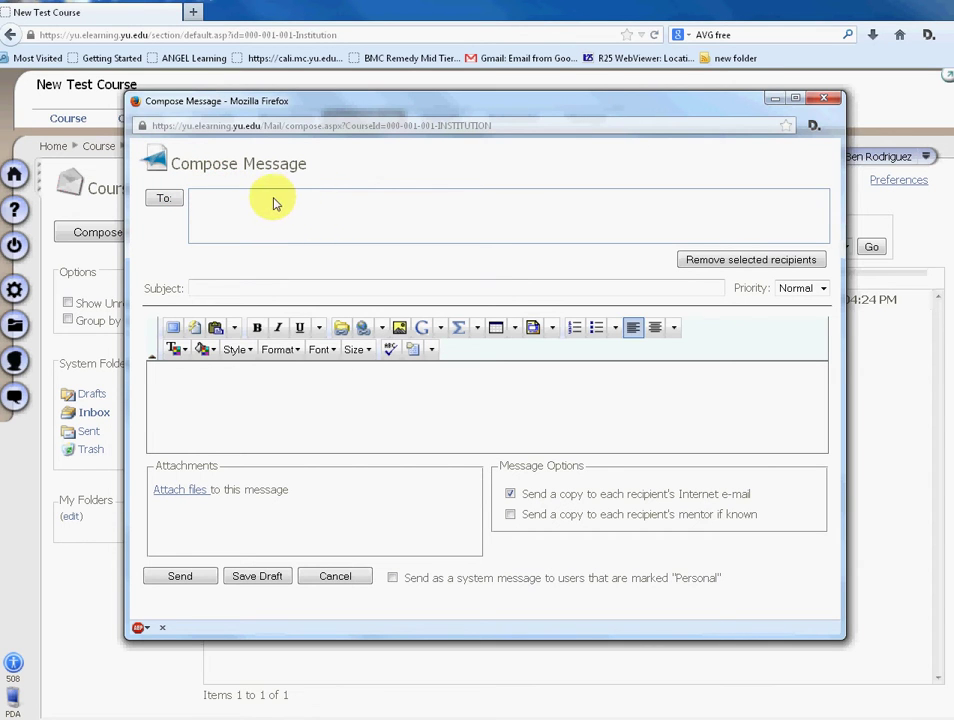
pyautogui.click(164, 200)
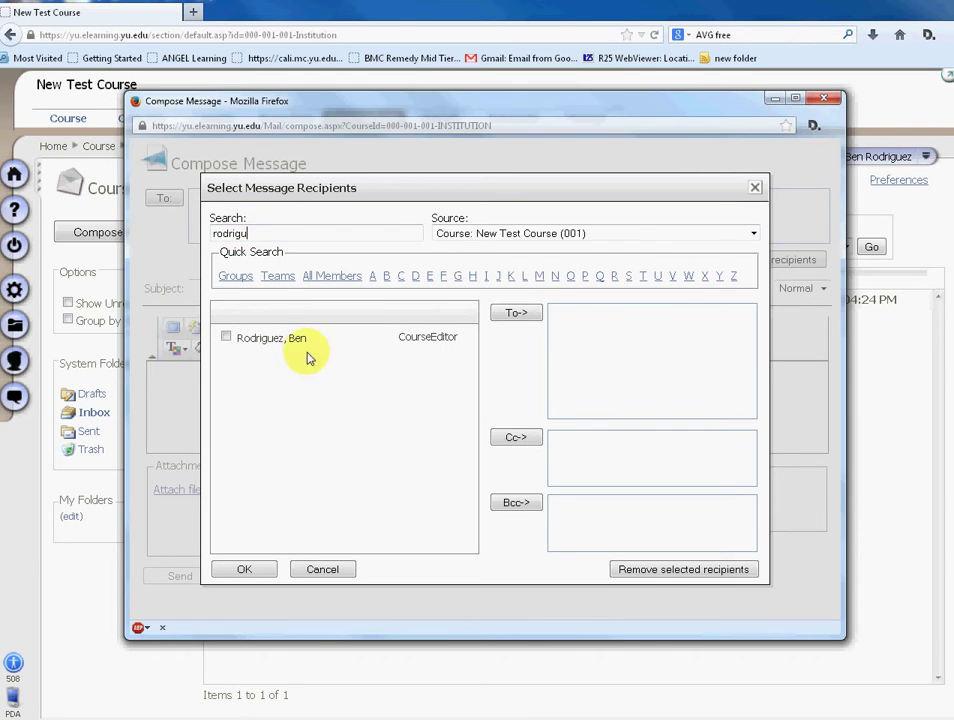
# Step: Add the course editor found by surname as a To recipient, and remove that recipient again
pyautogui.click(227, 338)
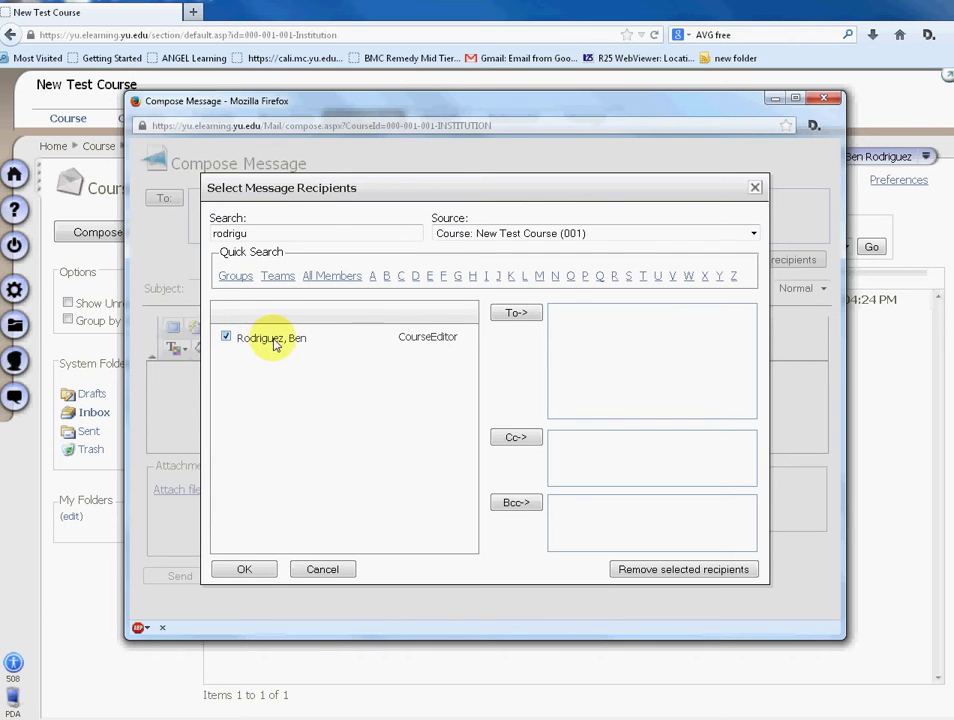
pyautogui.click(513, 314)
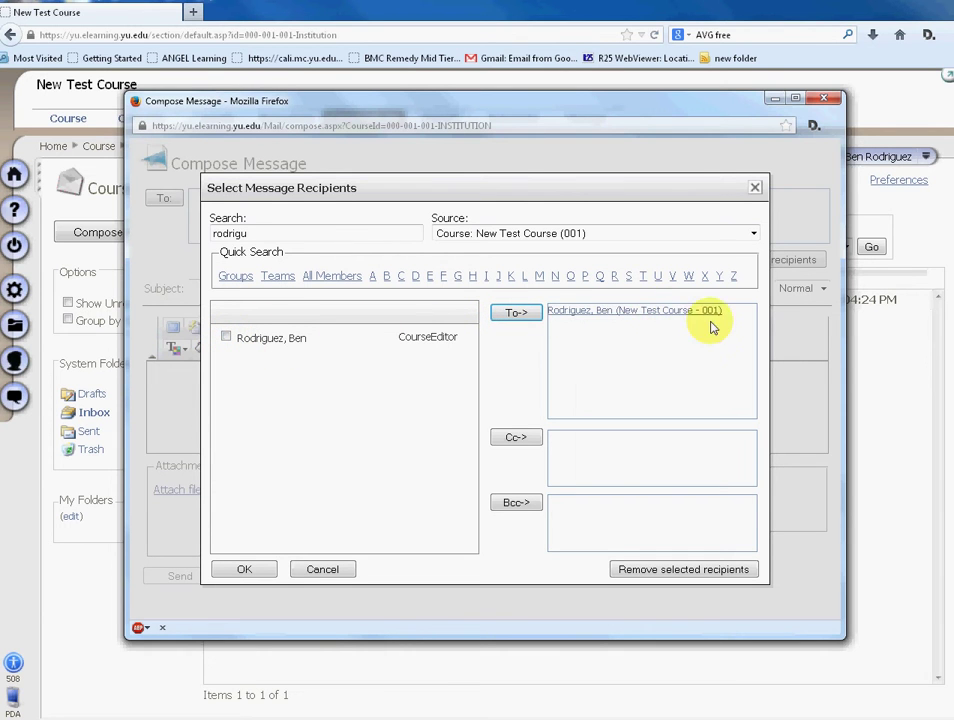
pyautogui.click(638, 316)
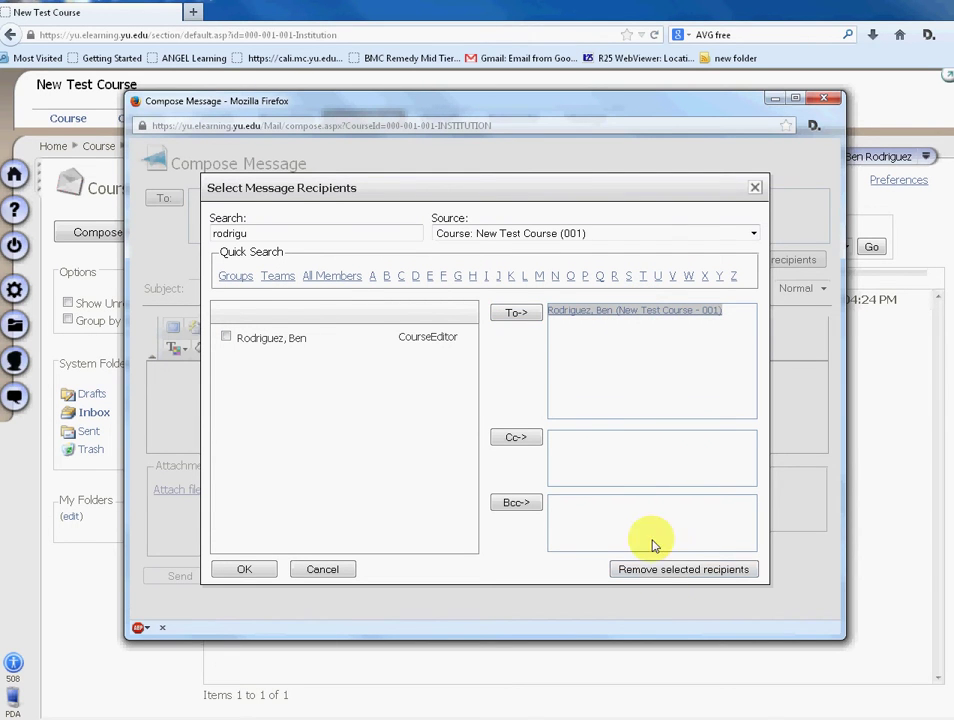
pyautogui.click(664, 577)
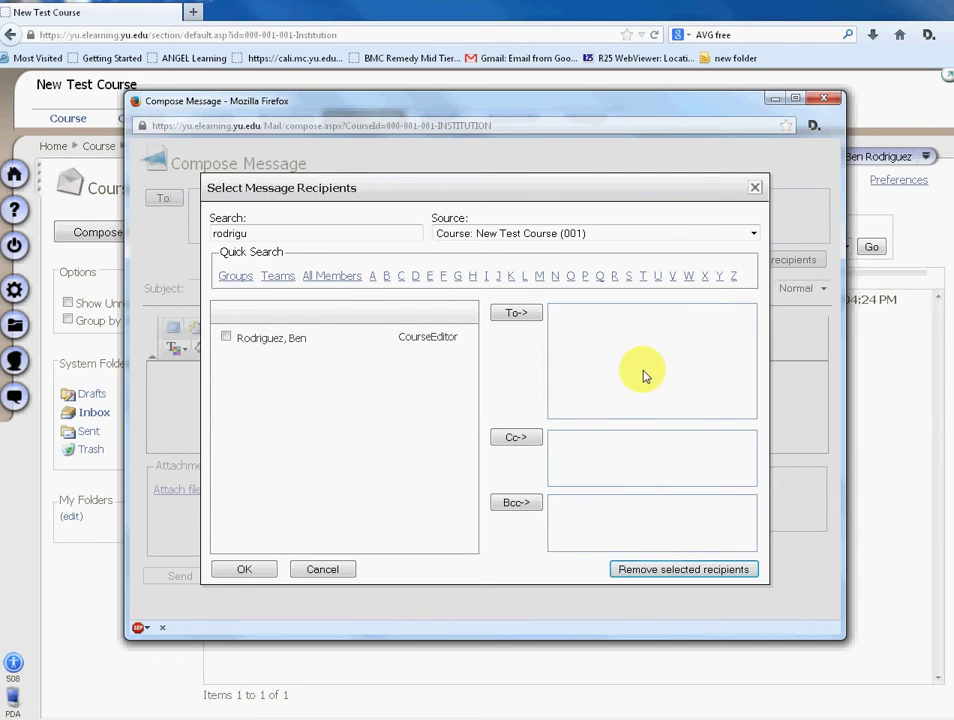
# Step: List all members and add the "All course individuals" group as the message's To recipient
pyautogui.click(329, 280)
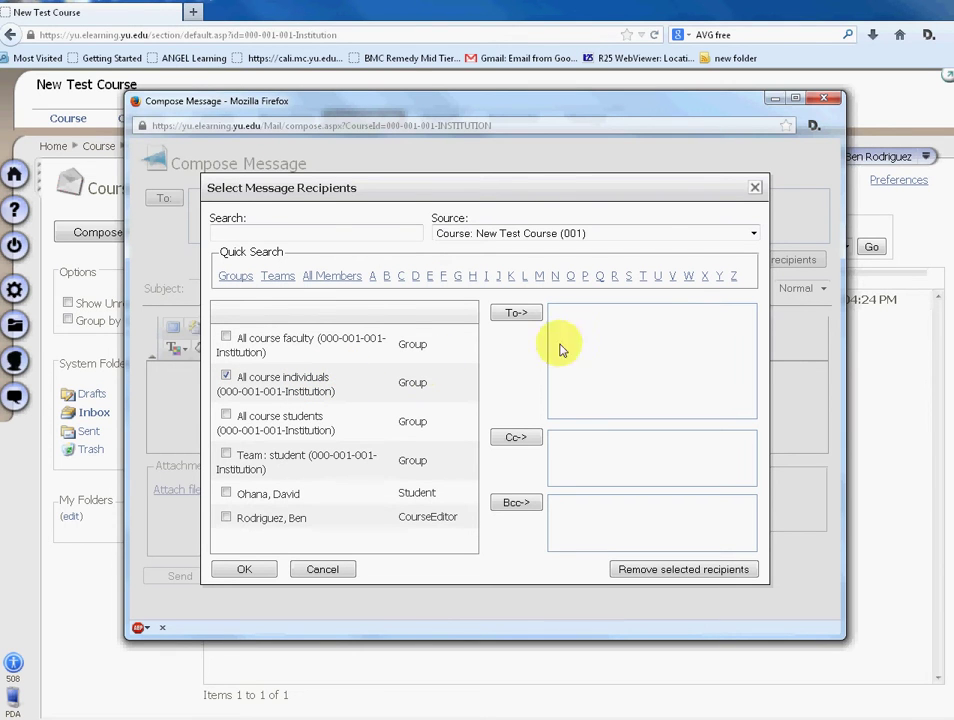
pyautogui.click(516, 314)
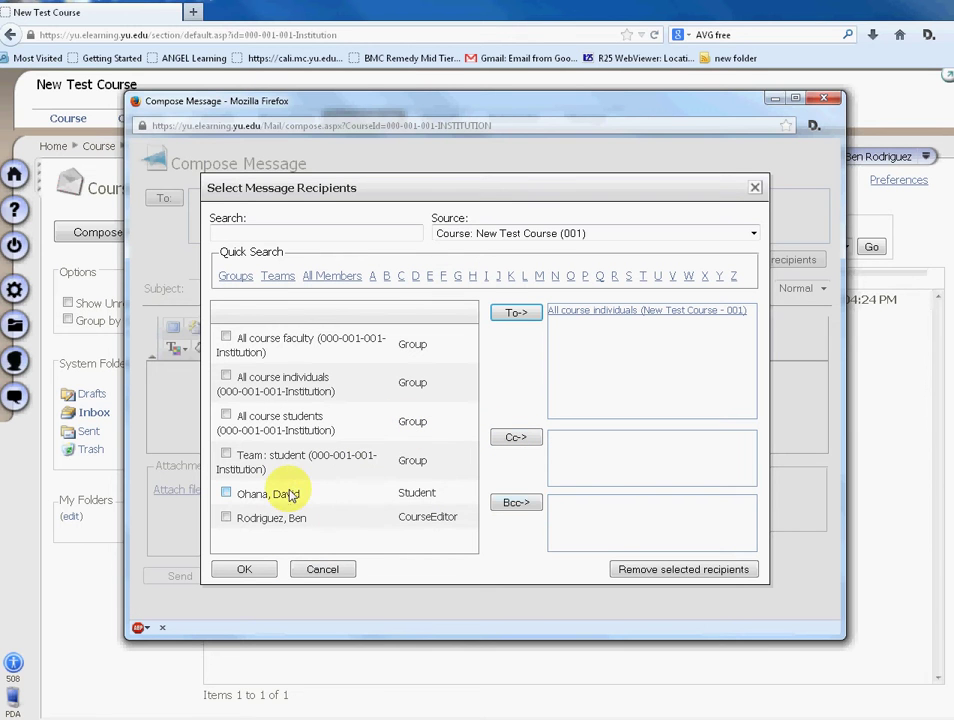
pyautogui.click(250, 571)
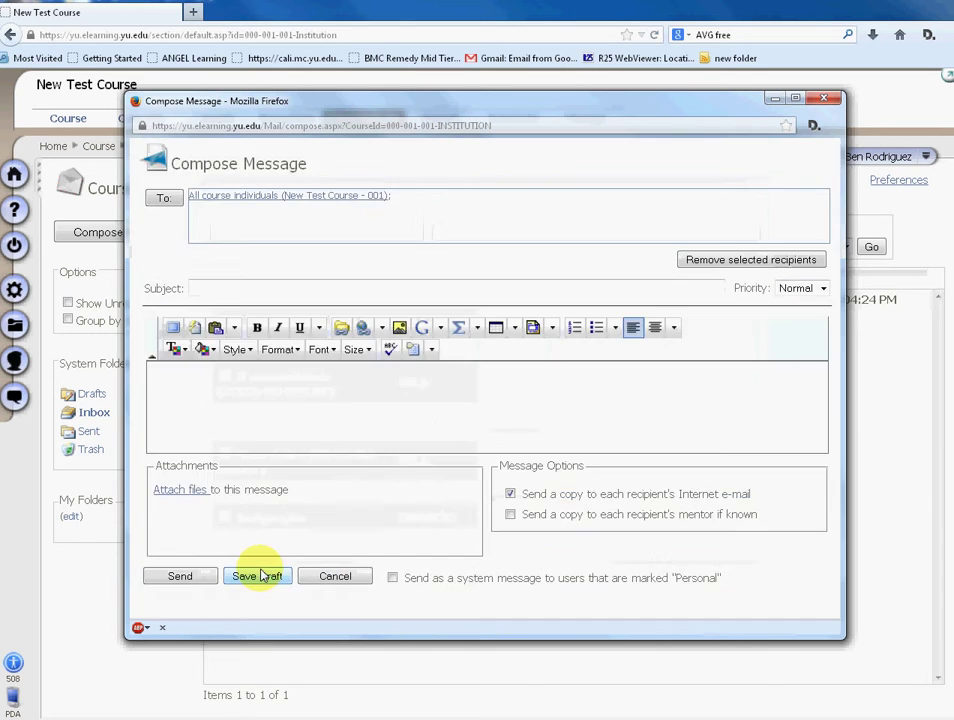
# Step: Enter the subject "hello" and the message text "hello again", and make the message text bold
pyautogui.click(216, 289)
pyautogui.write('hello again')
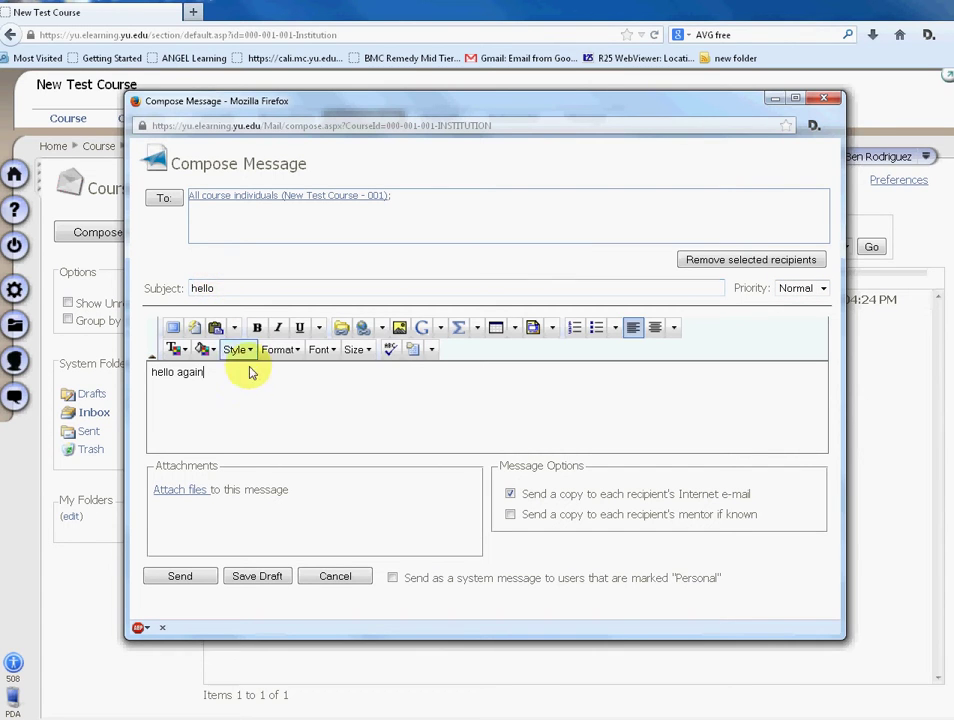
pyautogui.moveTo(251, 373); pyautogui.dragTo(150, 373)
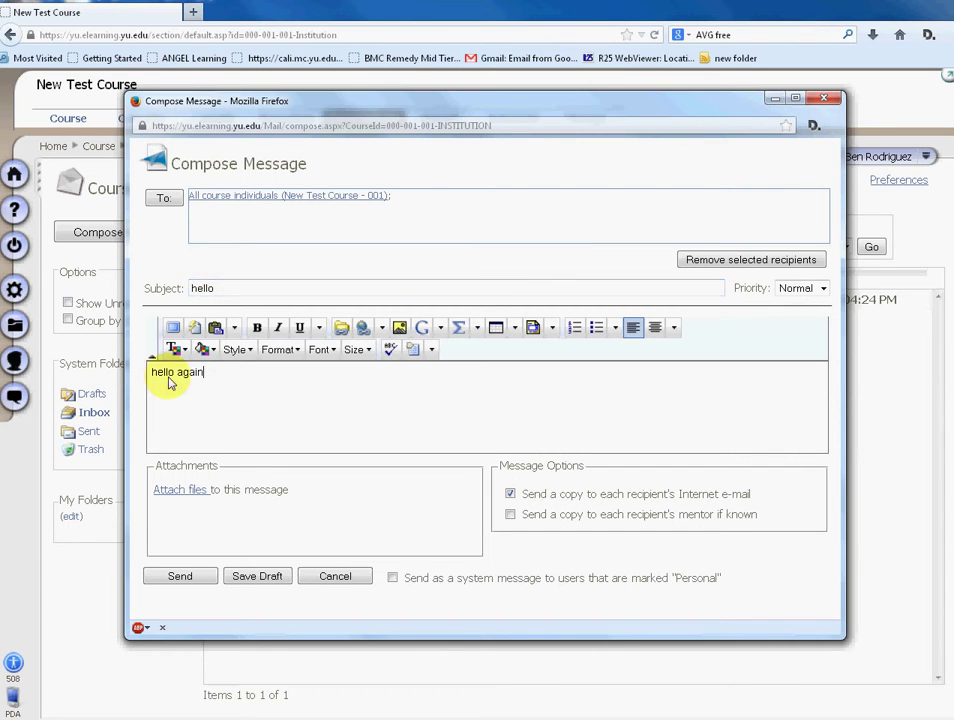
pyautogui.click(258, 328)
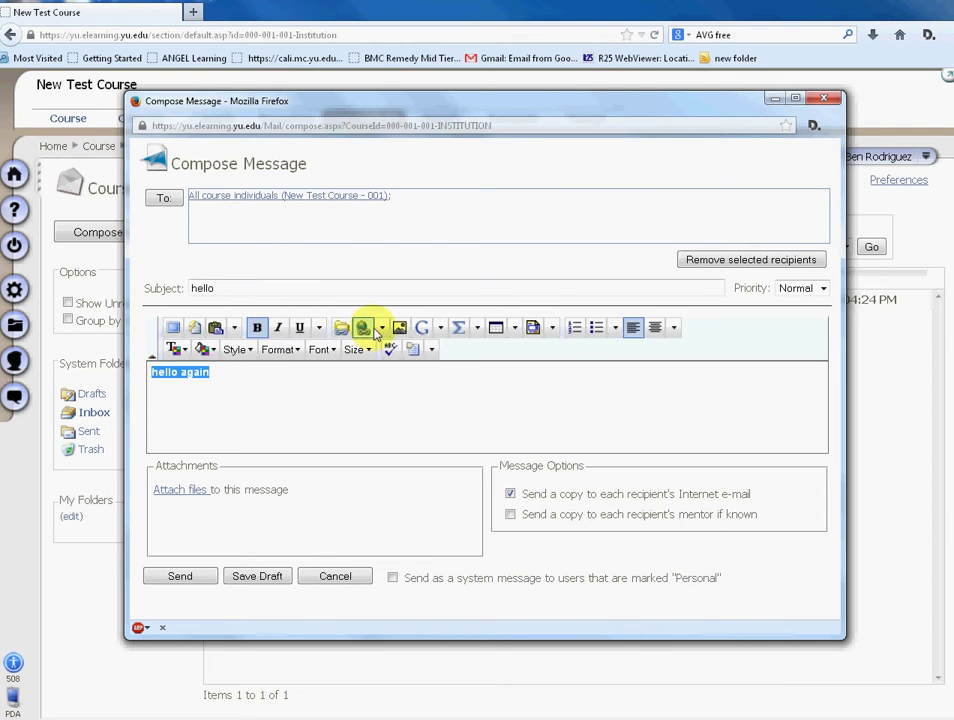
pyautogui.click(421, 404)
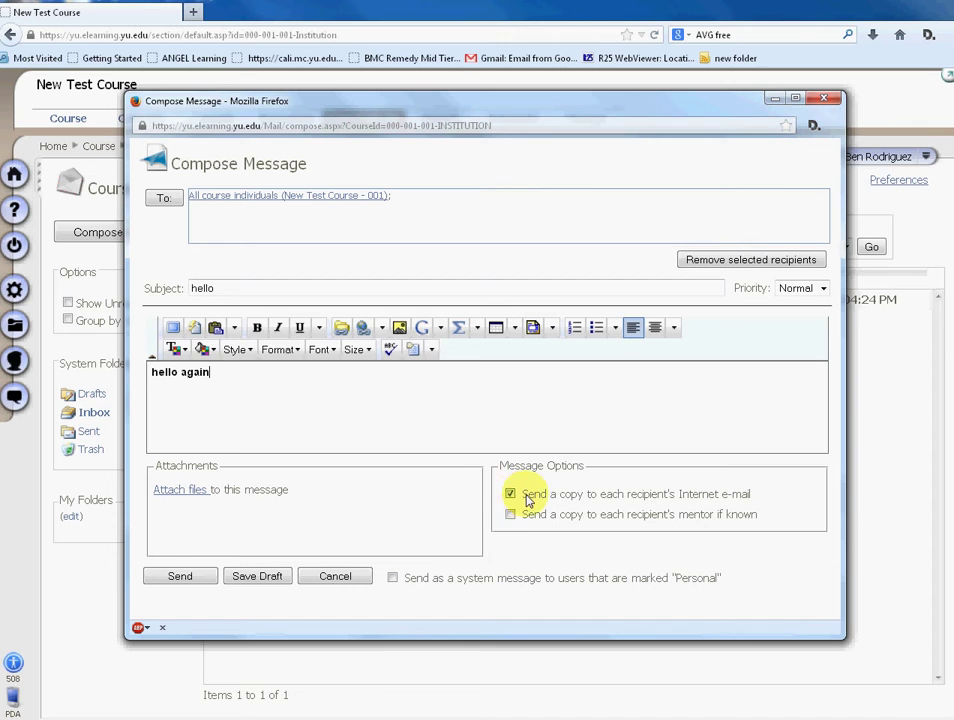
# Step: Send the message with the option for a copy to each recipient's Internet e-mail enabled
pyautogui.moveTo(527, 500); pyautogui.dragTo(716, 503)
pyautogui.click(652, 502)
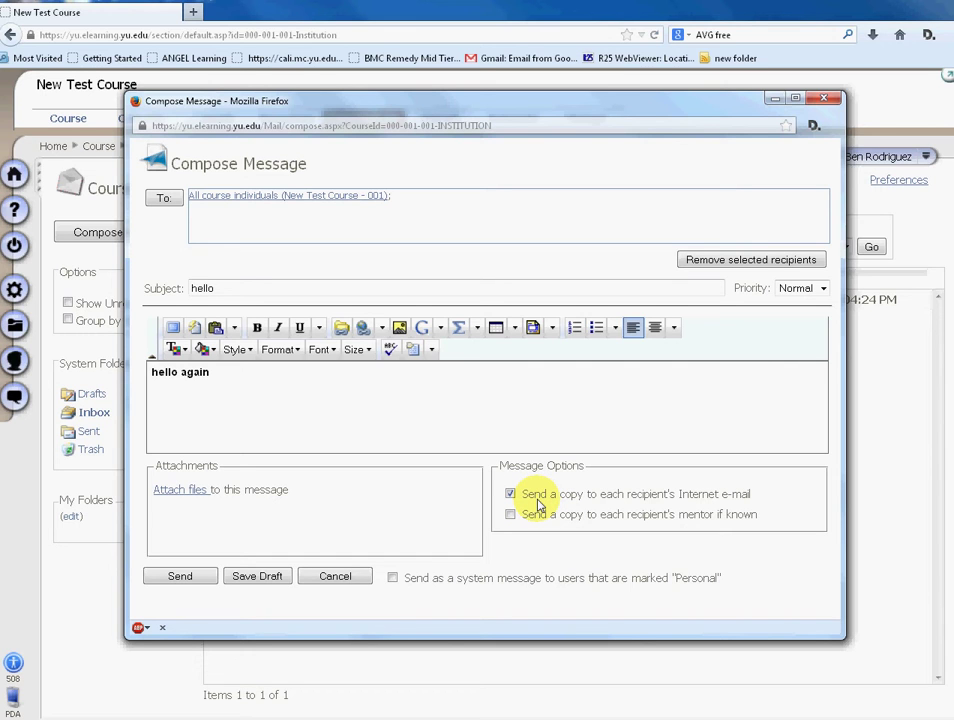
pyautogui.click(197, 579)
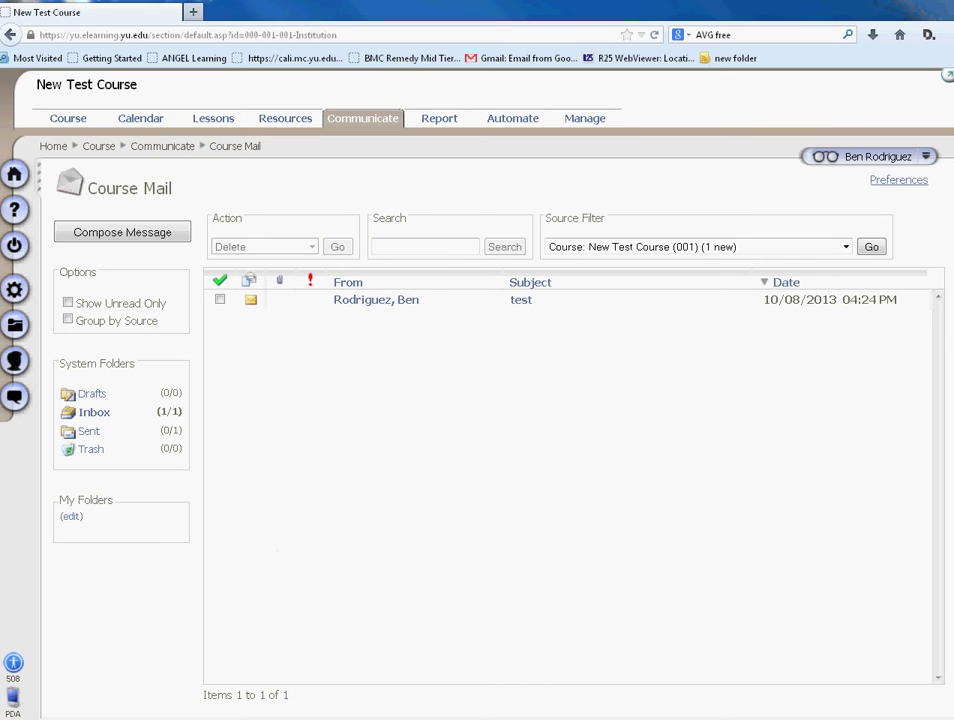
# Step: Examine the e-mail copy of the "hello" message in Outlook, including its reply instructions, and close it
pyautogui.moveTo(750, 200); pyautogui.dragTo(598, 179)
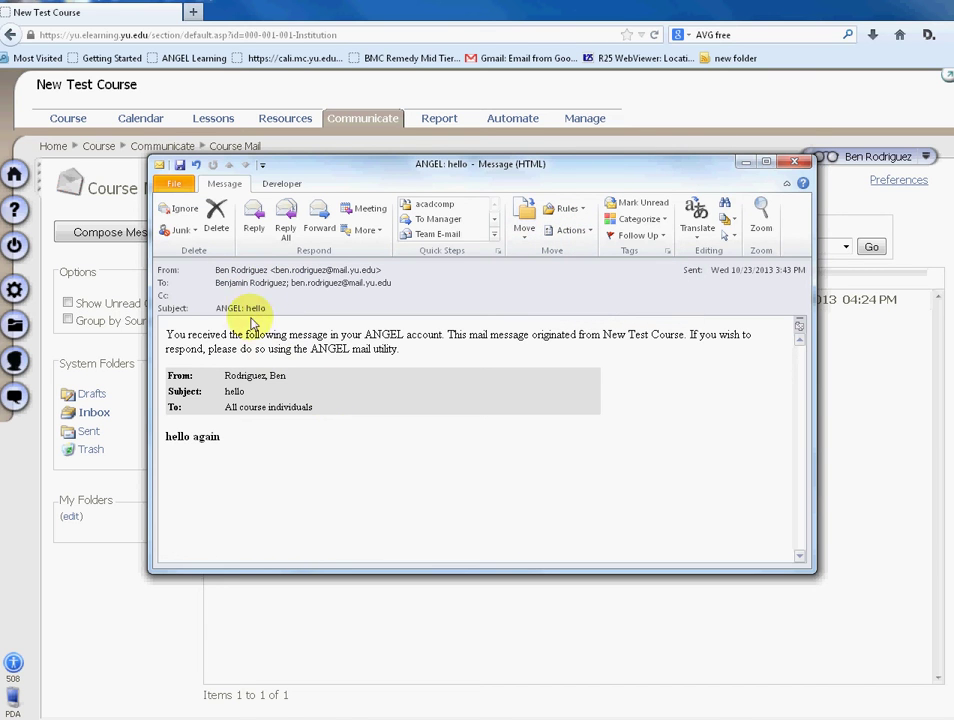
pyautogui.moveTo(165, 338); pyautogui.dragTo(465, 355)
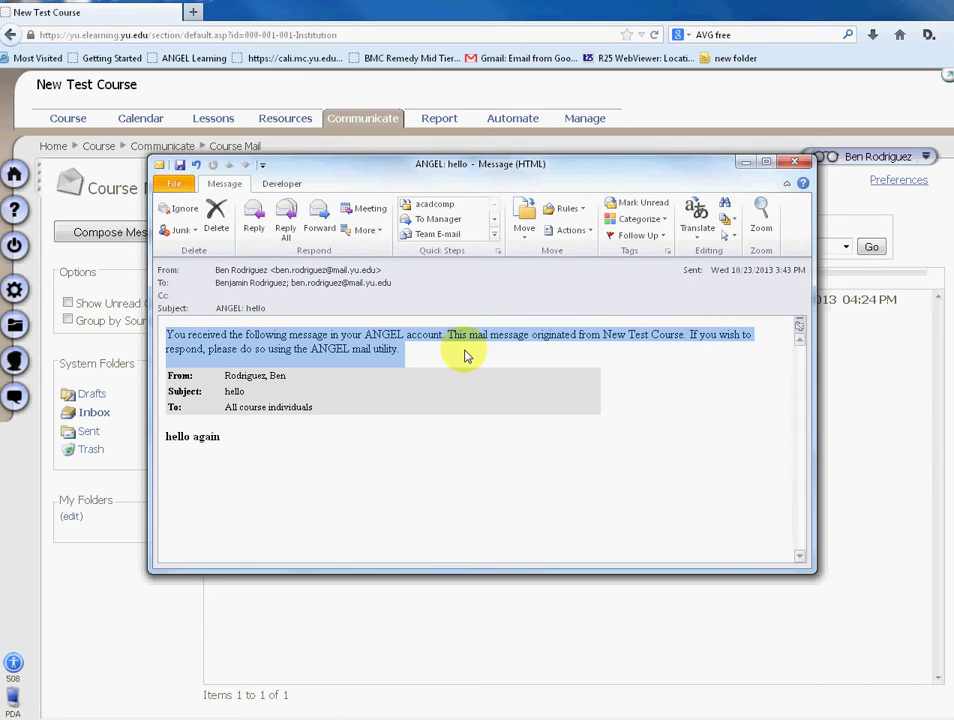
pyautogui.click(474, 357)
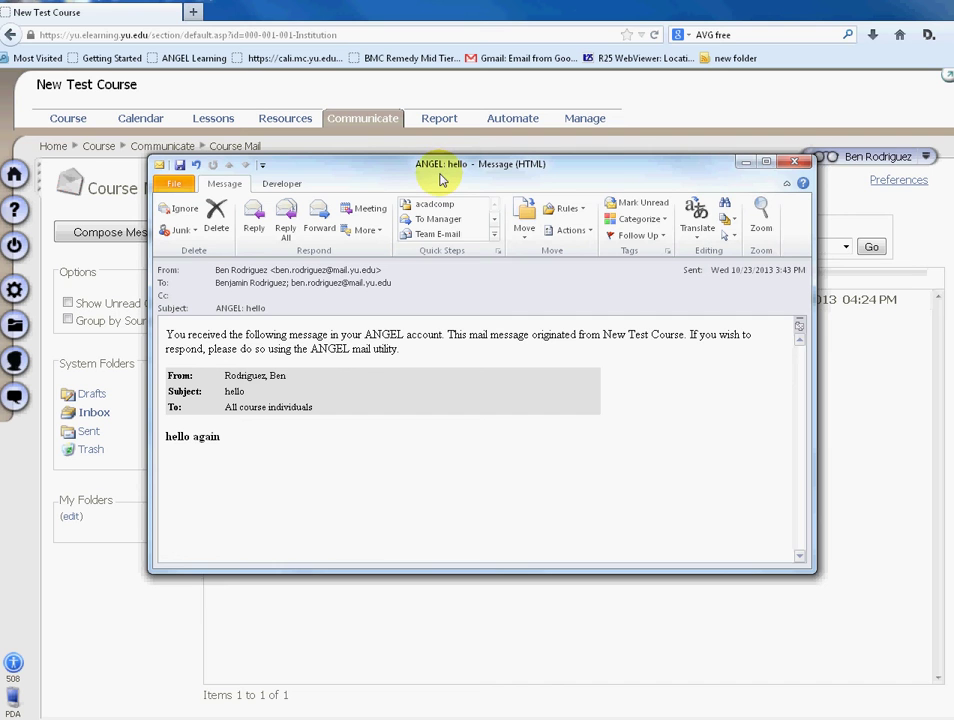
pyautogui.moveTo(440, 178); pyautogui.dragTo(455, 207)
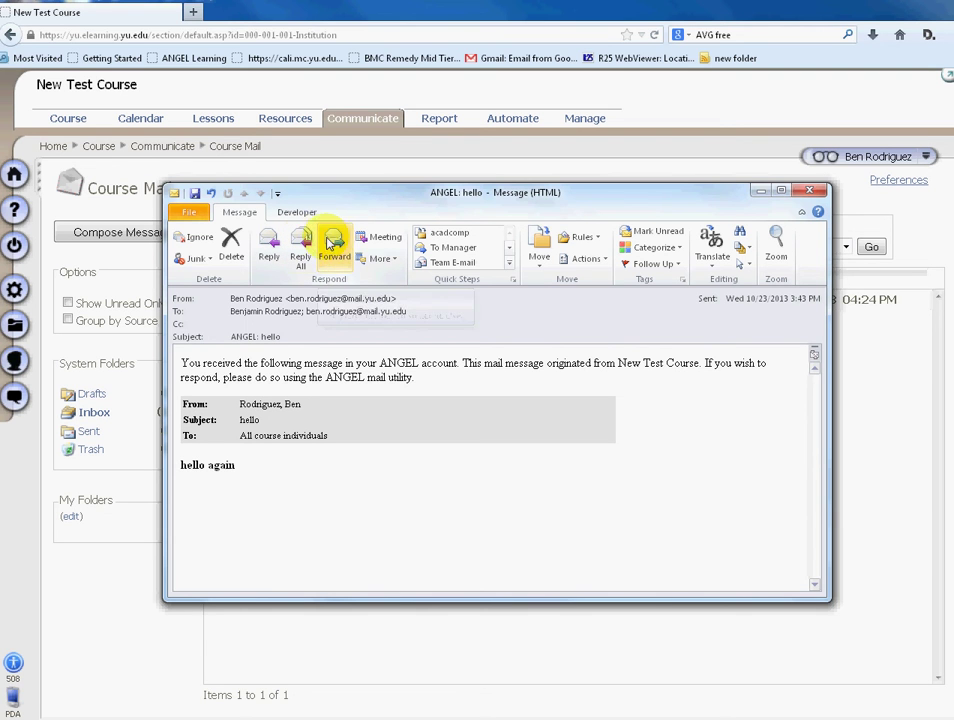
pyautogui.click(801, 196)
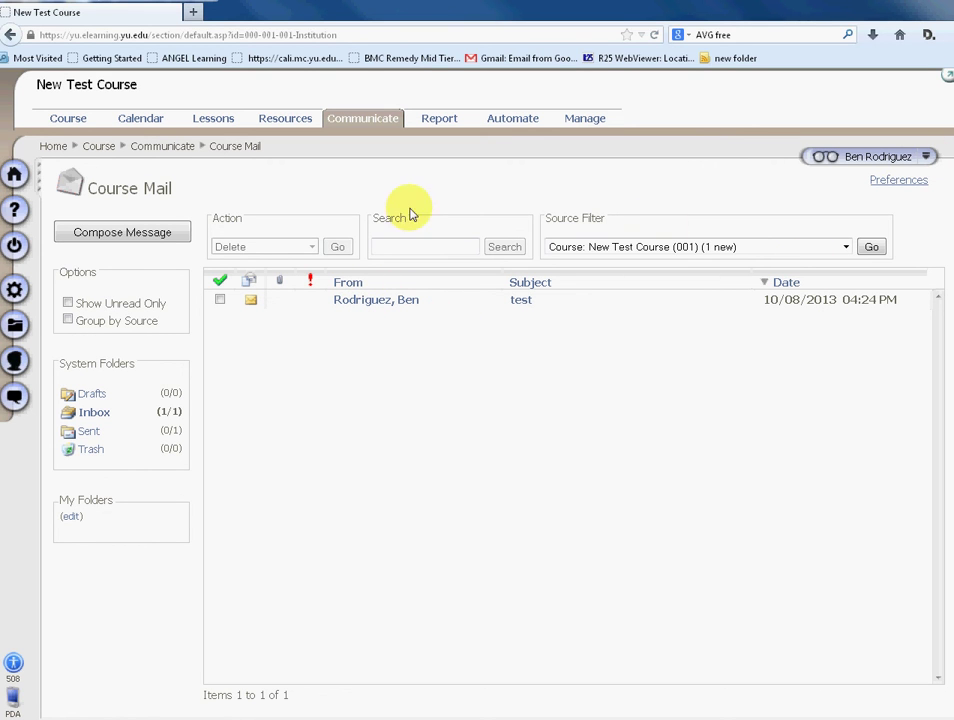
# Step: Reload the Course Mail inbox and open the "hello" message
pyautogui.click(369, 122)
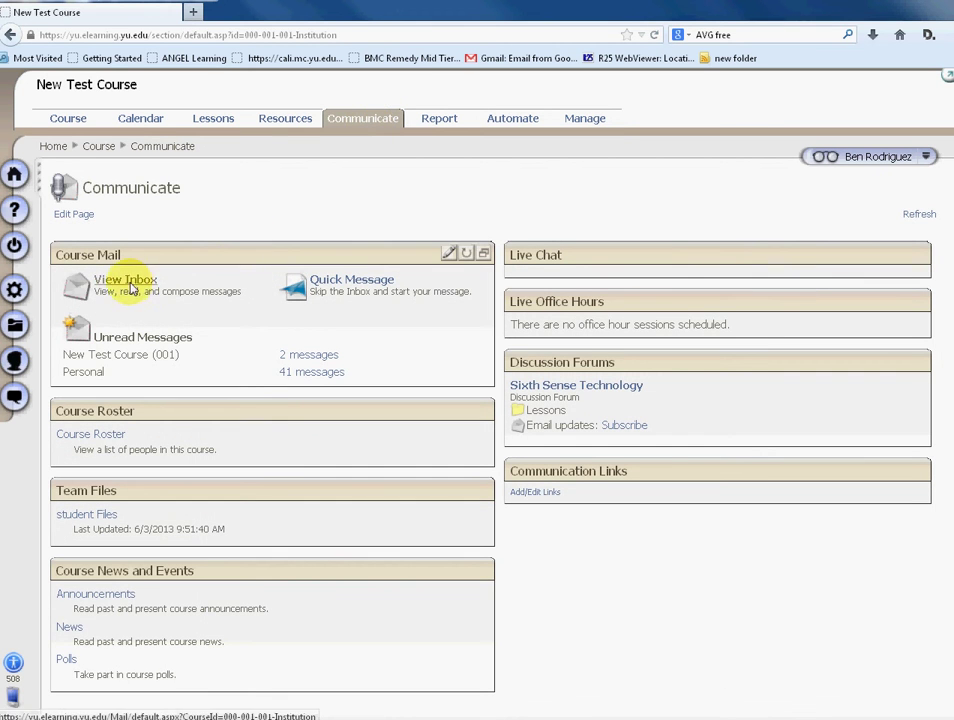
pyautogui.click(121, 281)
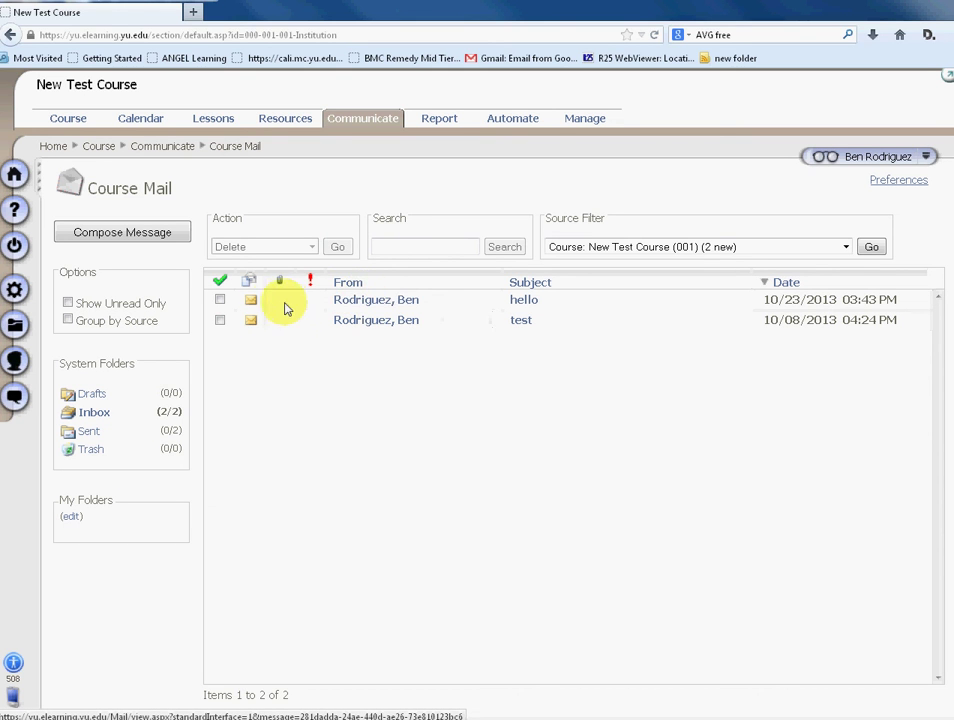
pyautogui.click(368, 300)
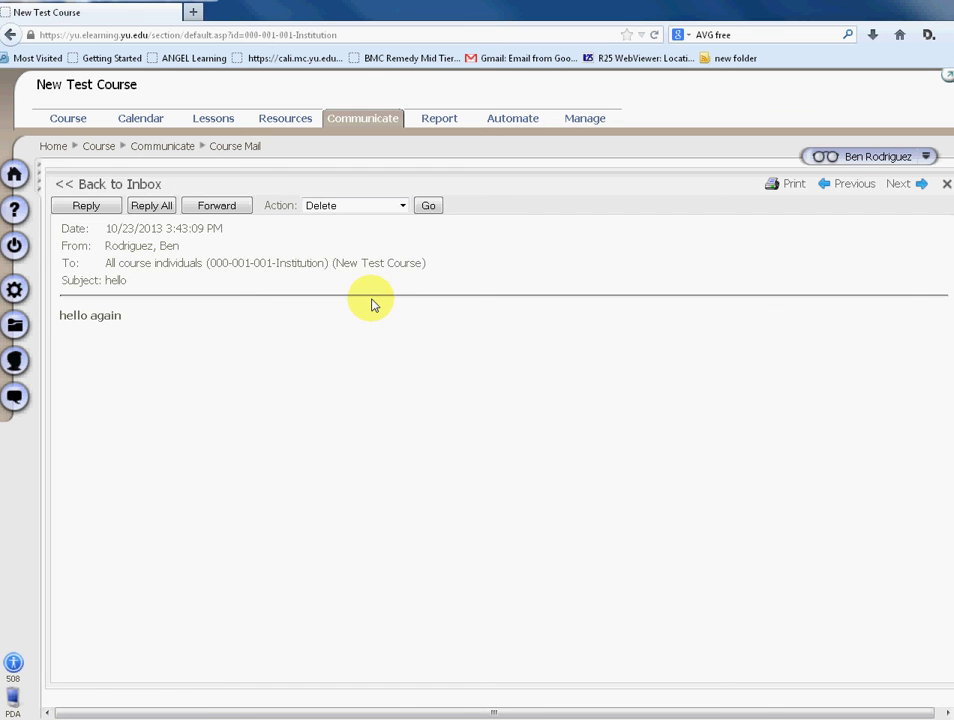
# Step: Start a reply to the "hello" message's sender and cancel it without sending
pyautogui.click(86, 203)
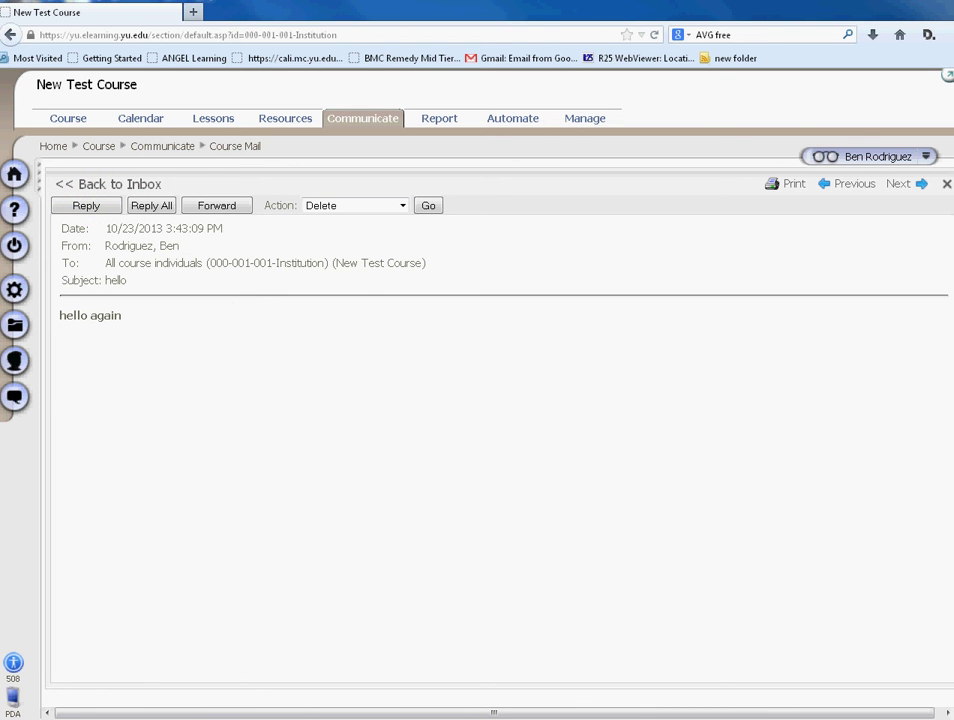
pyautogui.moveTo(436, 192); pyautogui.dragTo(692, 140)
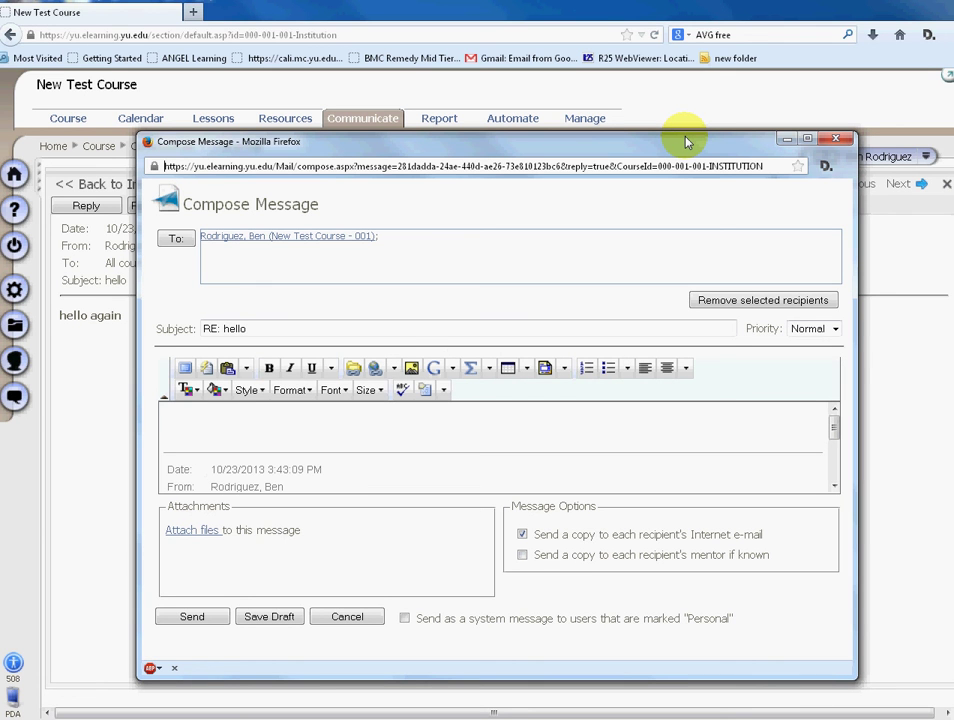
pyautogui.click(347, 617)
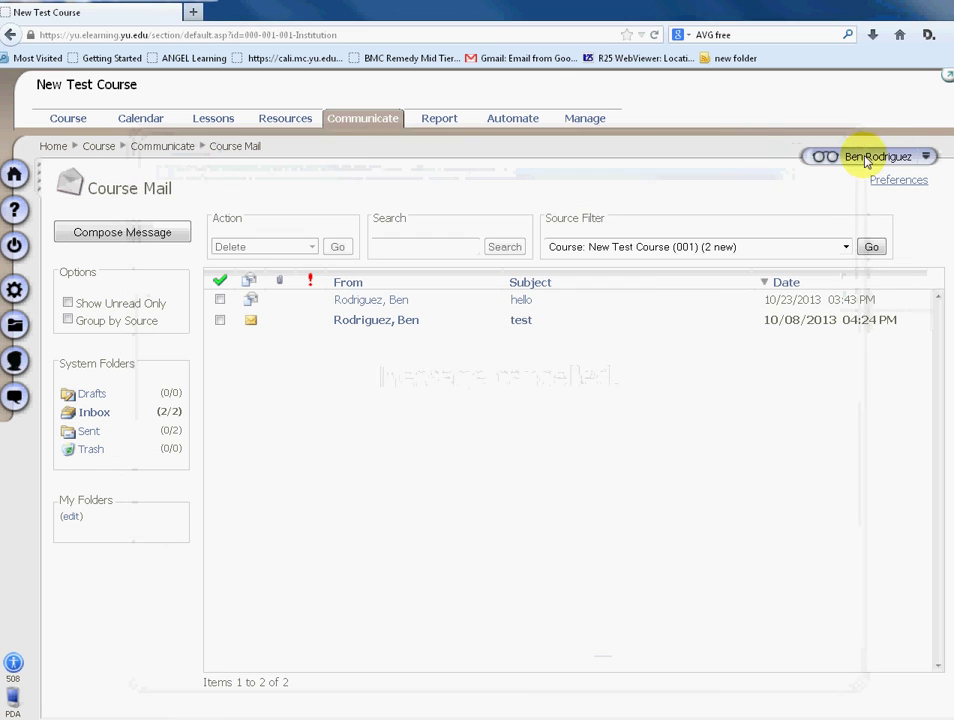